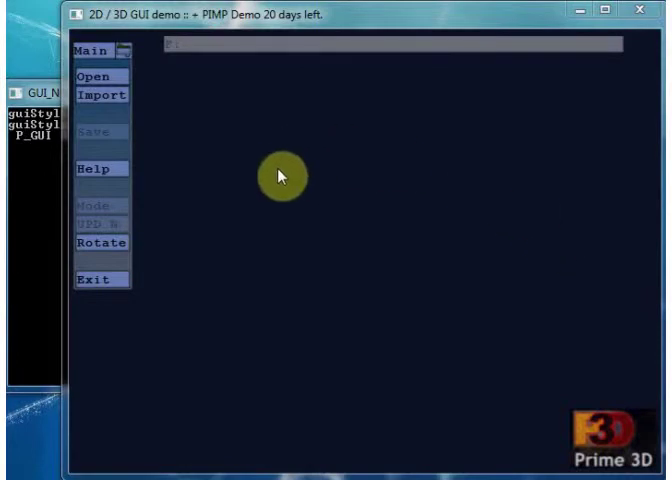
Drag the Main menu panel from the top-left corner toward the middle of the window
mouse_move(93, 58)
left_mouse_down()
mouse_move(185, 113)
mouse_move(252, 113)
left_mouse_up()
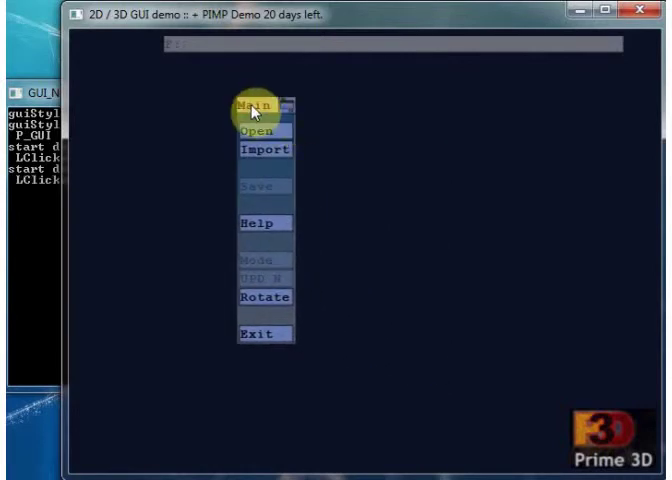
mouse_move(252, 112)
left_mouse_down()
mouse_move(313, 122)
mouse_move(213, 115)
mouse_move(138, 165)
mouse_move(176, 83)
mouse_move(280, 115)
mouse_move(274, 128)
left_mouse_up()
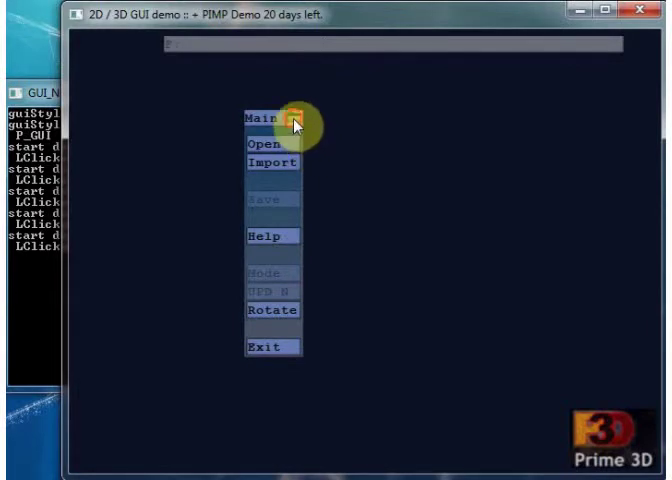
Toggle the Main panel collapsed a few times, move it left, and expand it again
left_click(294, 121)
left_click(296, 120)
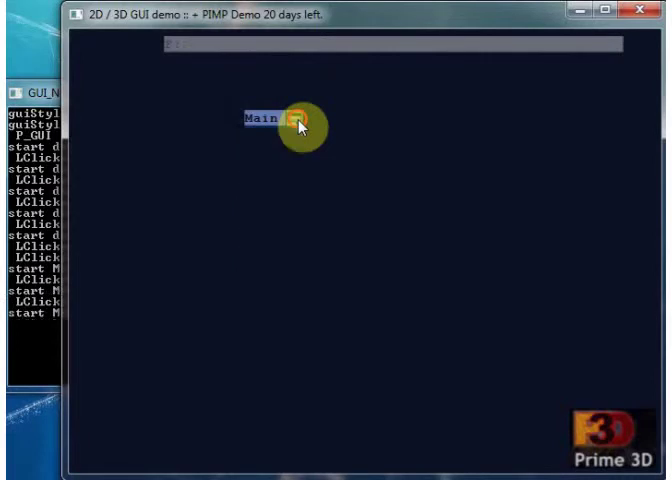
left_click(298, 124)
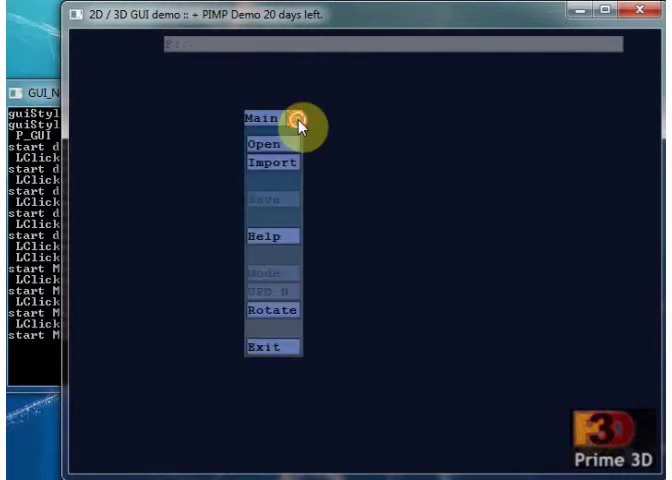
left_click(300, 126)
left_click_drag(283, 122, 176, 117)
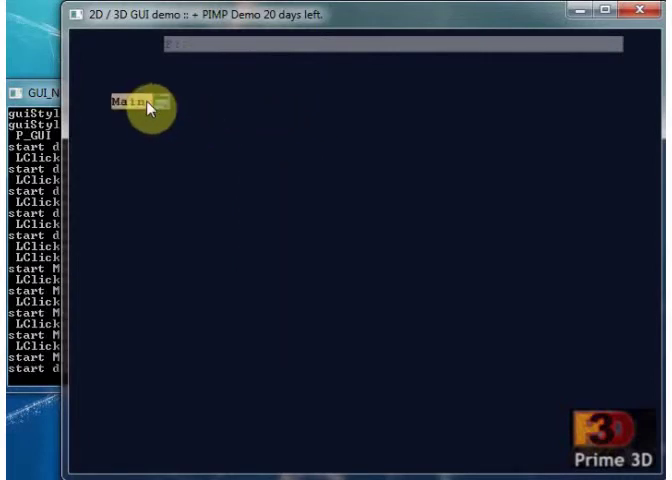
left_click(177, 117)
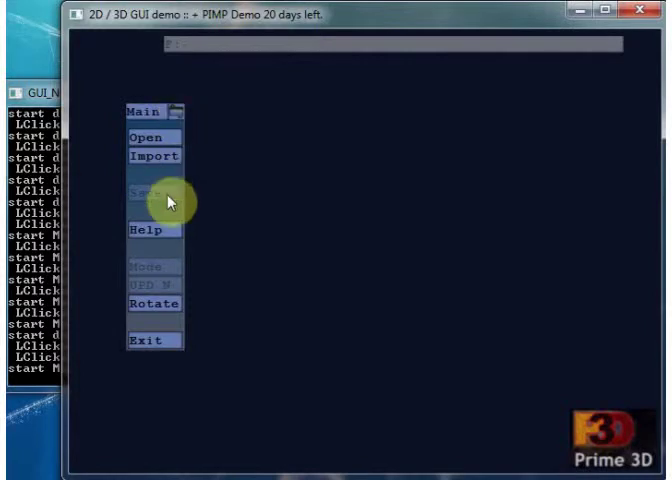
left_click(168, 237)
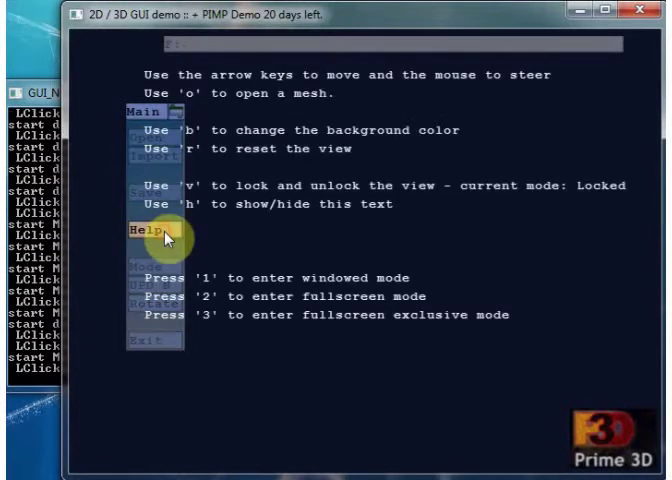
left_click(168, 236)
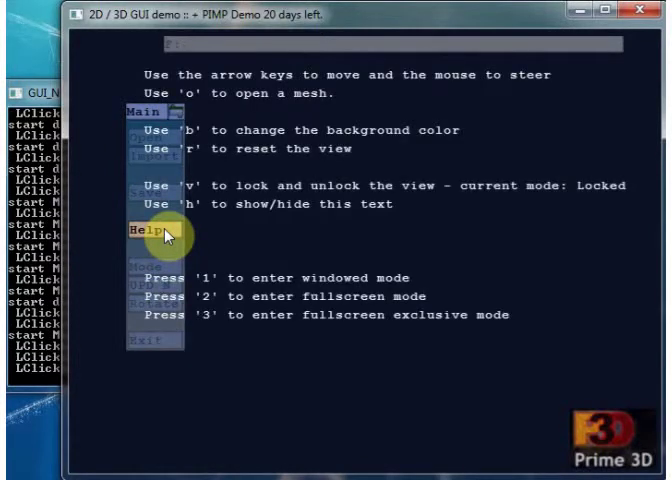
left_click(168, 236)
left_click(180, 113)
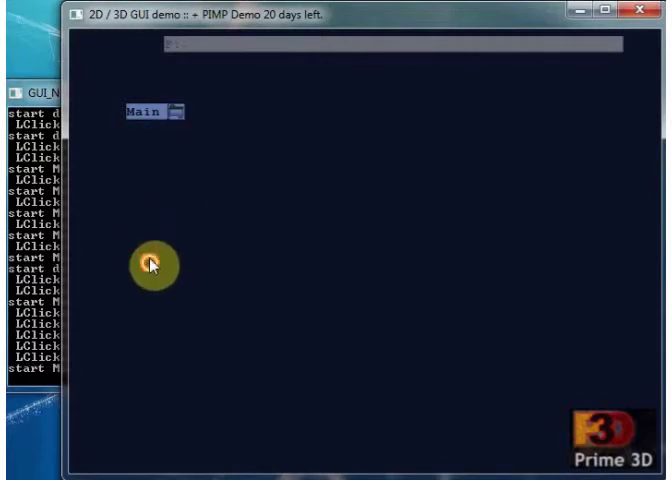
mouse_move(150, 264)
left_mouse_down()
mouse_move(148, 172)
mouse_move(160, 200)
left_mouse_up()
left_click(150, 288)
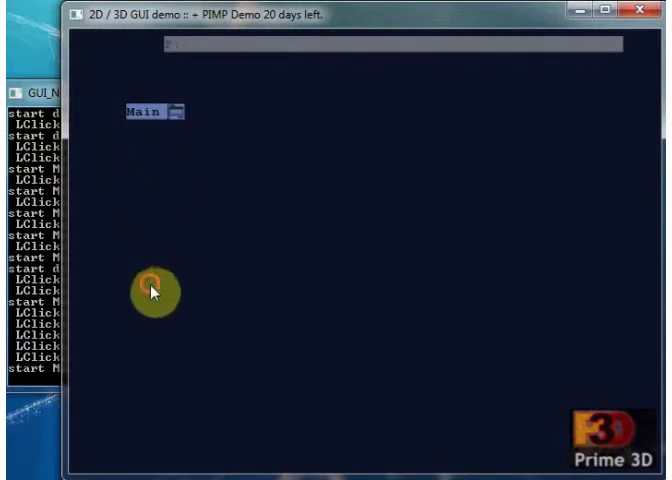
left_click(156, 234)
left_click(180, 115)
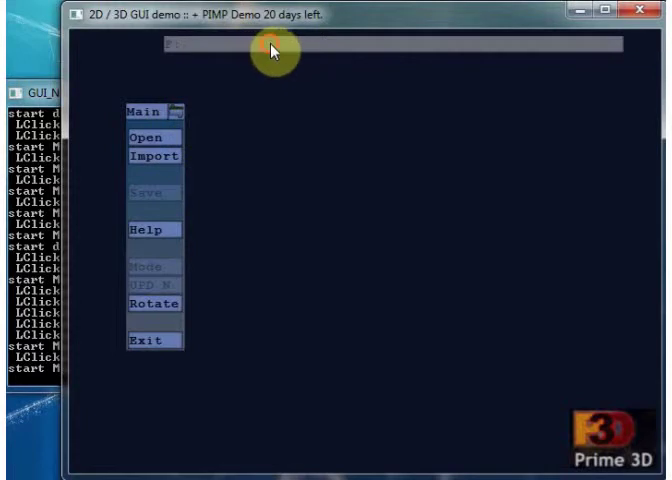
left_click(244, 44)
Open the Select file to Import dialog from the Main menu's Import button
left_click(155, 160)
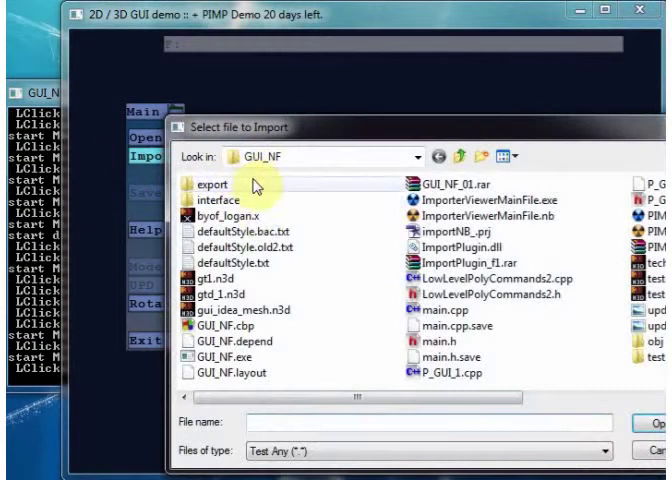
Import byof_logan.x, move the Main panel toward the corner, and zoom toward the model
double_click(255, 218)
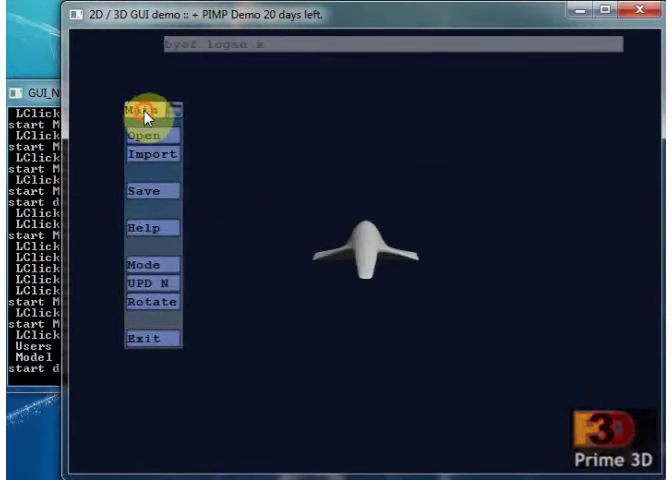
left_click_drag(146, 111, 105, 90)
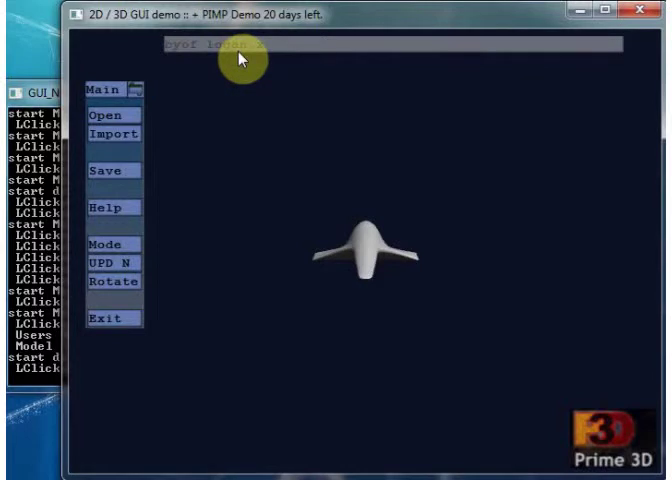
left_click(260, 169)
left_click(282, 223)
left_click(166, 128)
Zoom the camera in on the byof_logan.x model until it shows at medium size
left_click(167, 129)
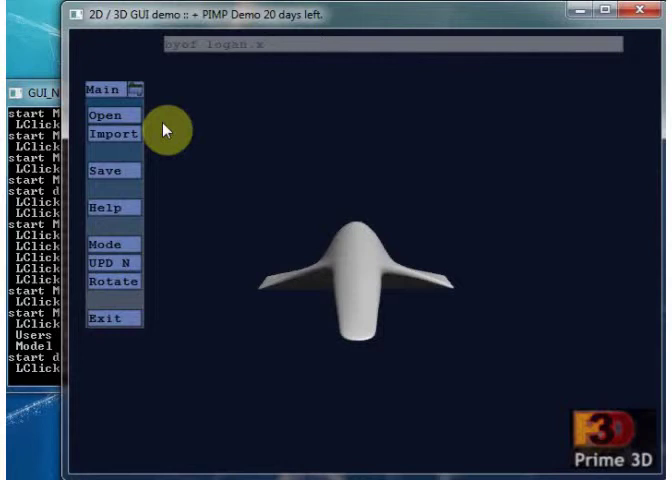
left_click(165, 130)
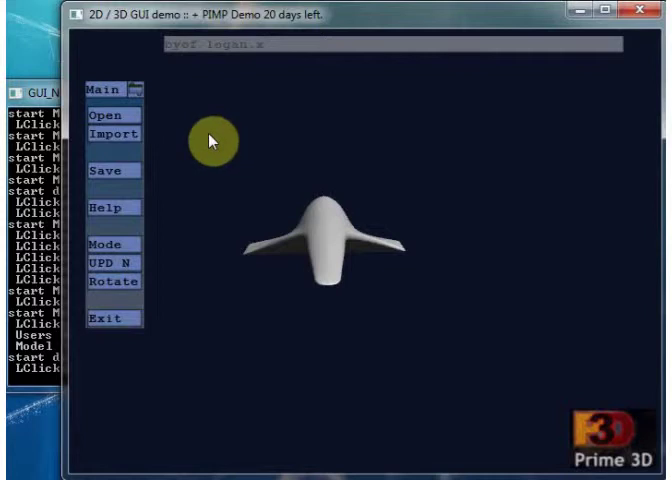
Show help, recalculate mesh normals with UPD N, check the console log, and return
left_click(128, 208)
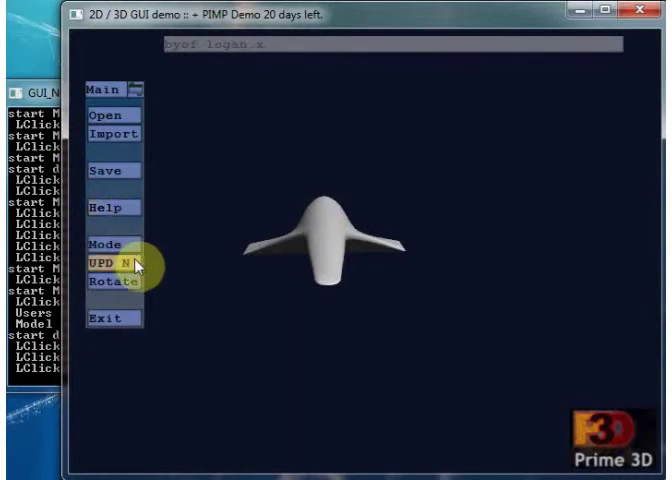
left_click(123, 265)
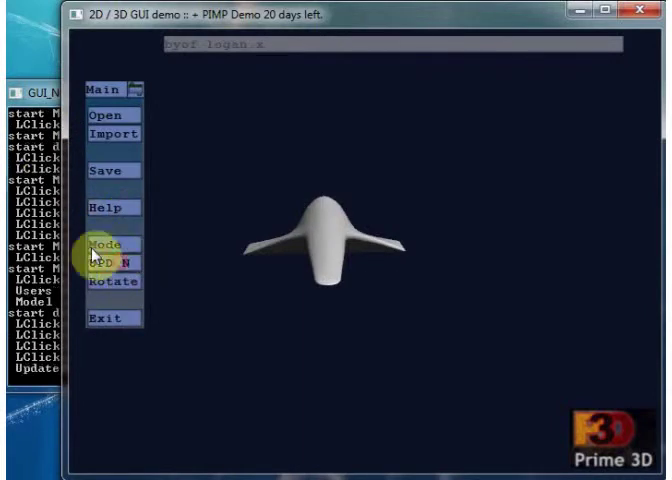
left_click(14, 130)
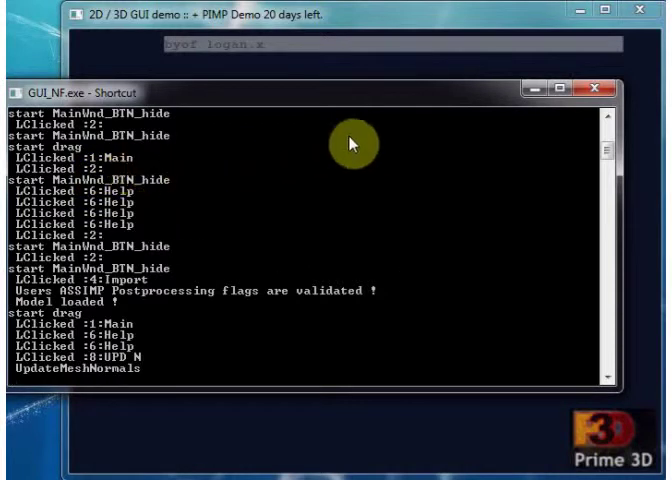
left_click(460, 68)
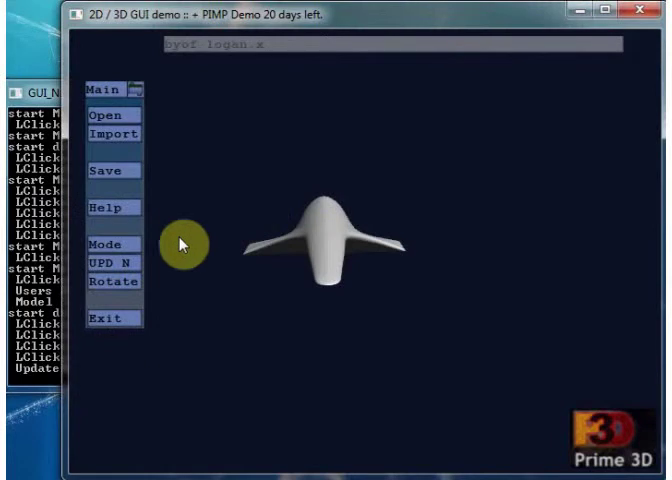
Move the Main panel slightly right, collapse and re-expand it, and open the Import chooser
mouse_move(112, 90)
left_mouse_down()
mouse_move(172, 82)
mouse_move(135, 95)
left_mouse_up()
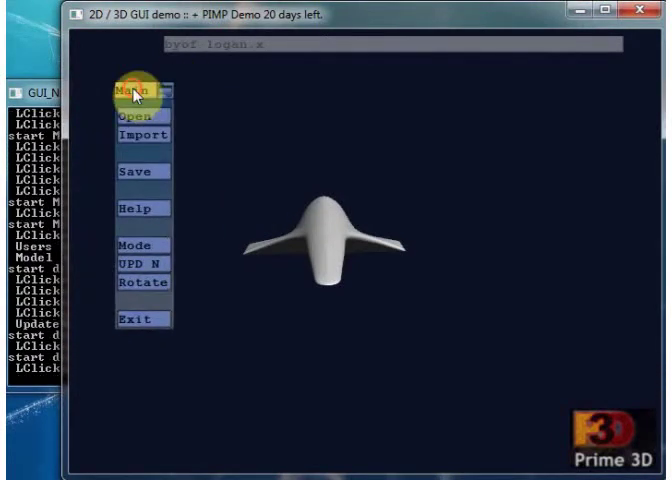
left_click(166, 93)
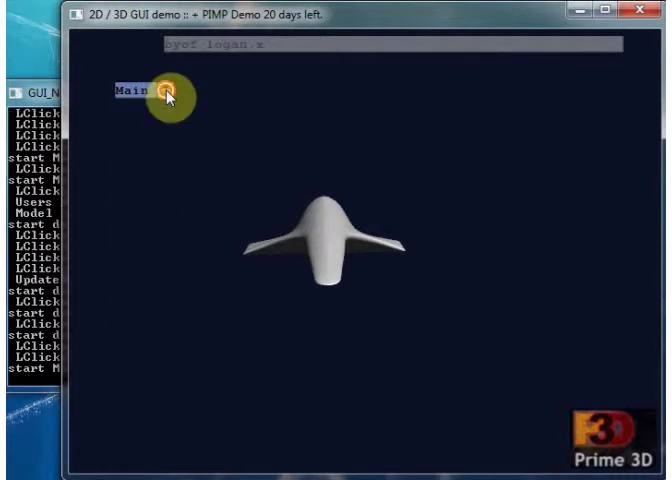
left_click(166, 93)
left_click(157, 136)
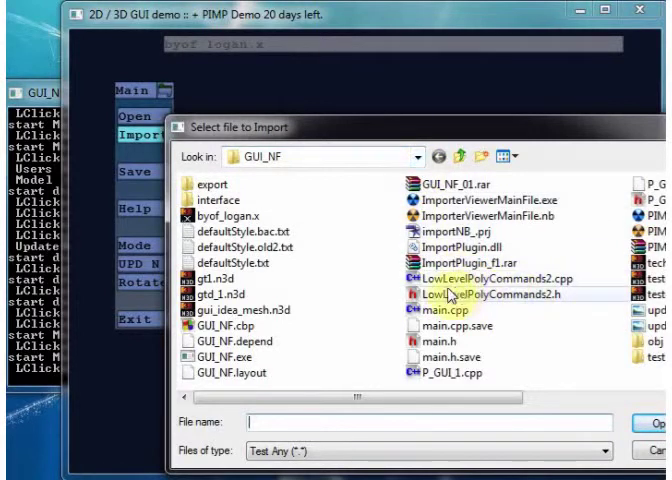
Navigate the Import dialog from the GUI_NF folder to the user profile folder
double_click(236, 185)
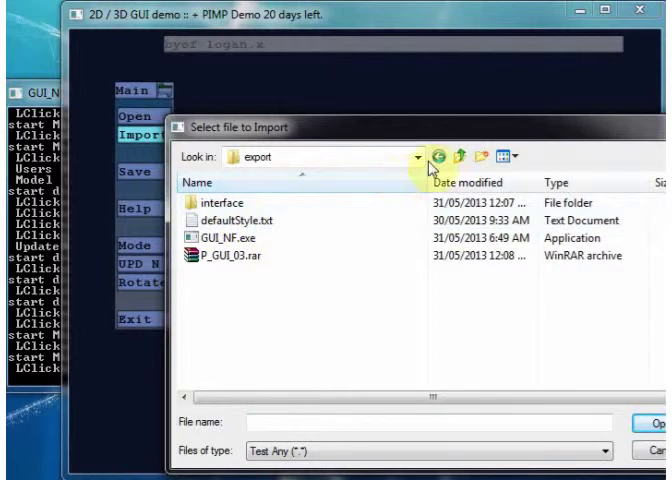
left_click(462, 163)
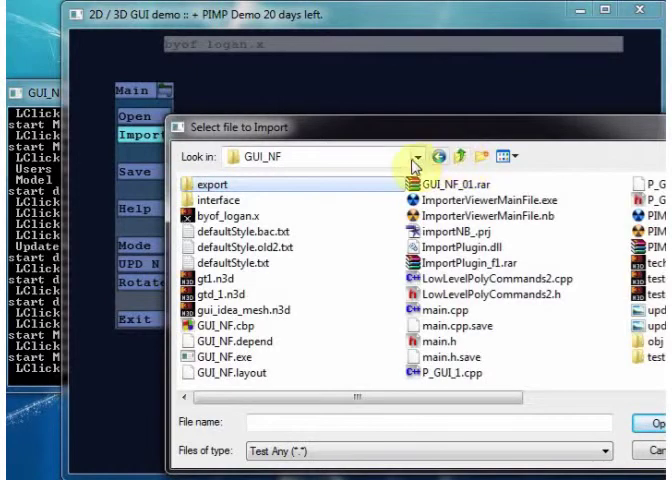
left_click(417, 158)
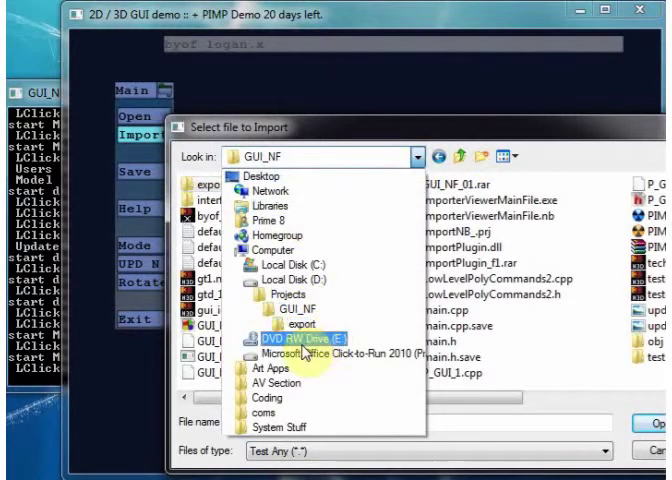
left_click(268, 221)
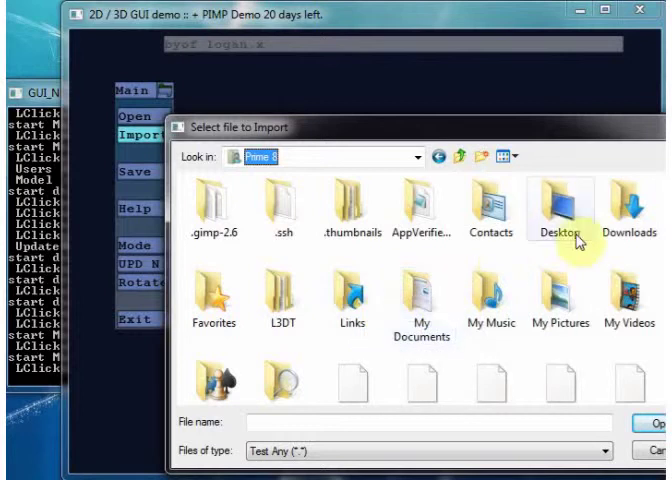
Browse My Documents > 3D mesh work > L3DT_work > island_a1 > export1 and import isand_a1_1.x
double_click(412, 305)
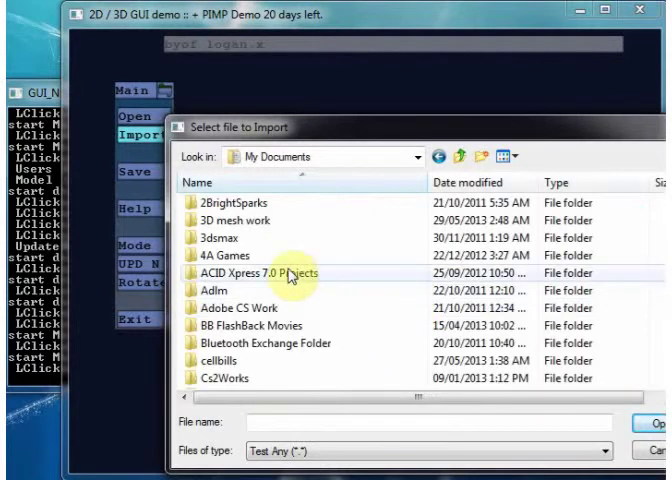
double_click(240, 230)
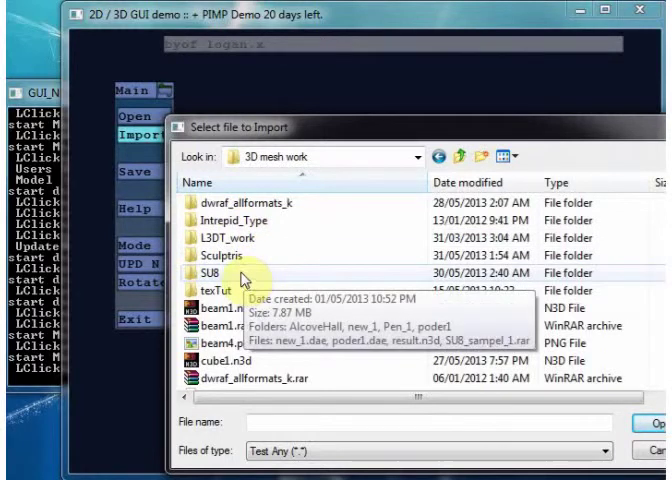
double_click(233, 238)
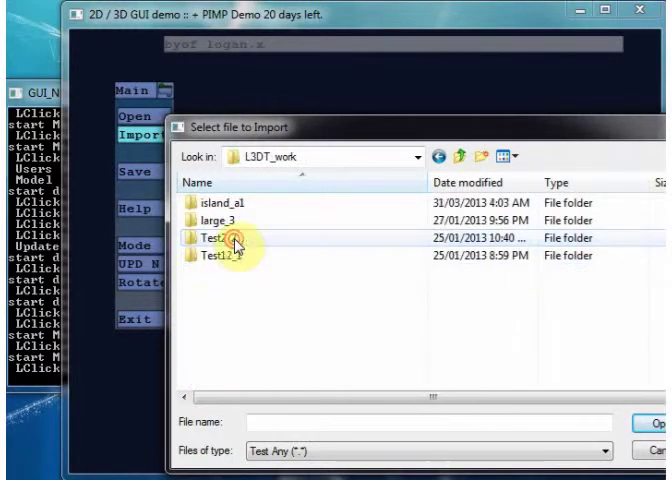
double_click(232, 204)
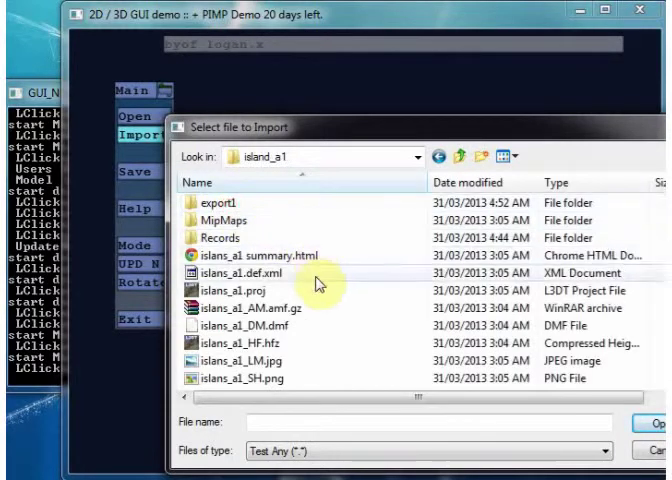
scroll(312, 290, "down", 1)
scroll(308, 290, "down", 1)
scroll(312, 290, "up", 2)
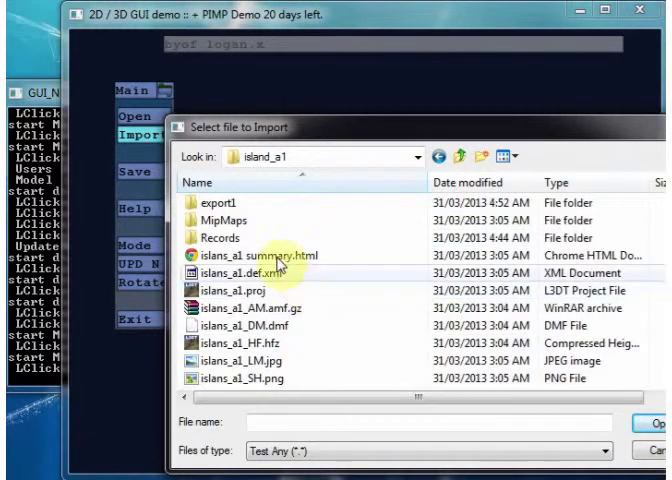
double_click(222, 202)
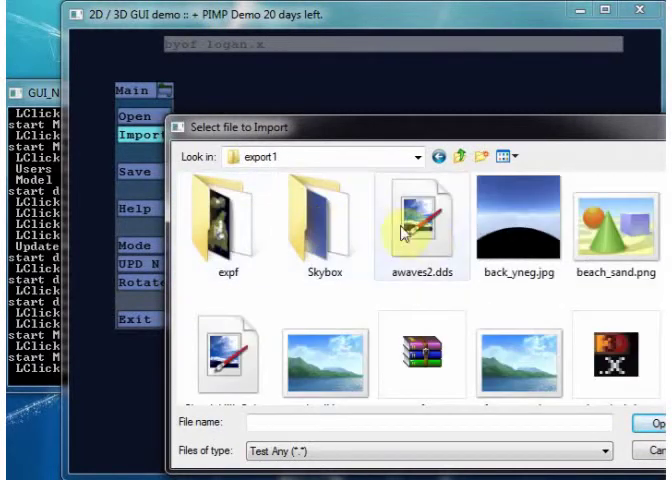
scroll(425, 243, "down", 1)
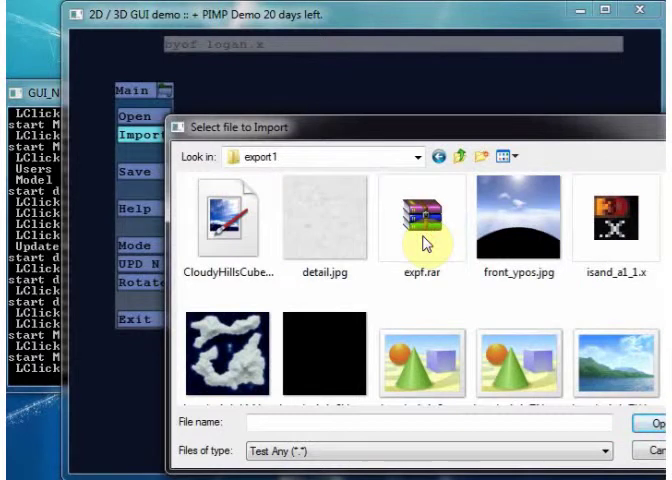
scroll(425, 243, "up", 1)
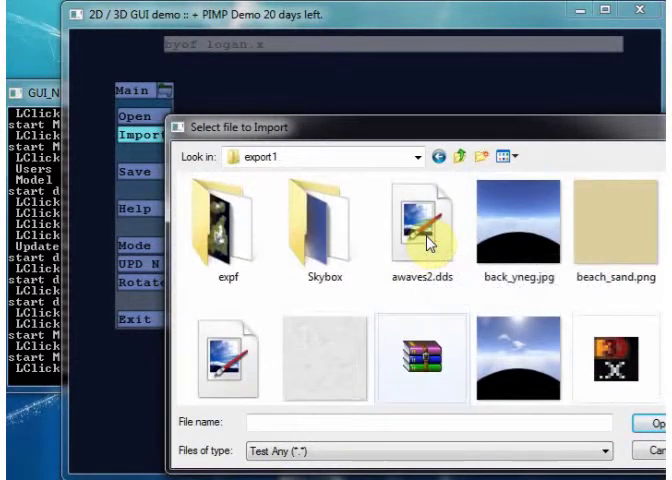
double_click(252, 225)
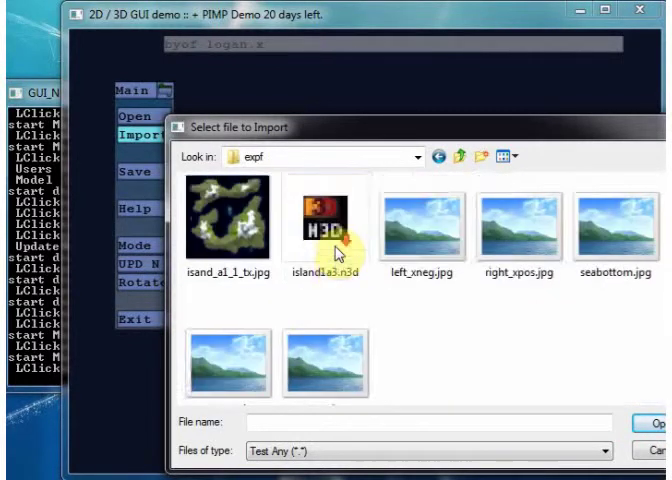
scroll(456, 245, "up", 2)
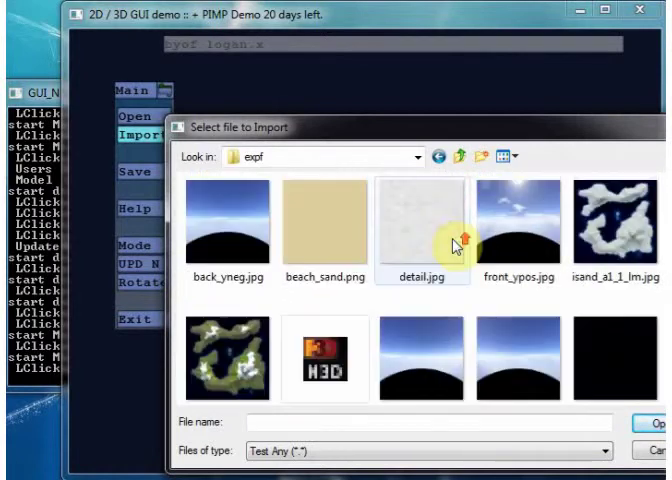
key("BackSpace")
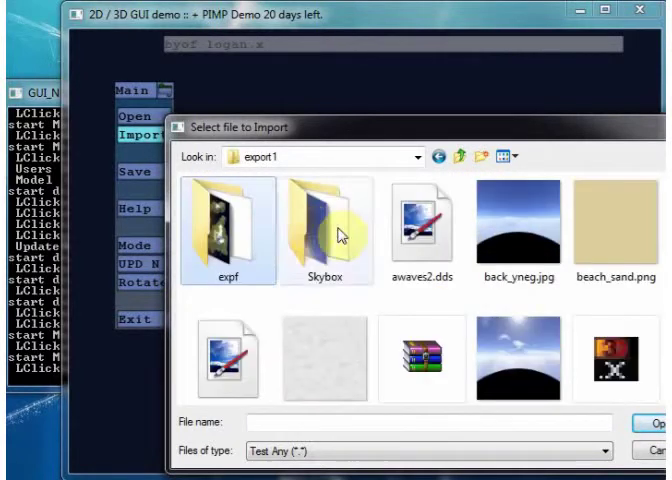
scroll(338, 236, "down", 5)
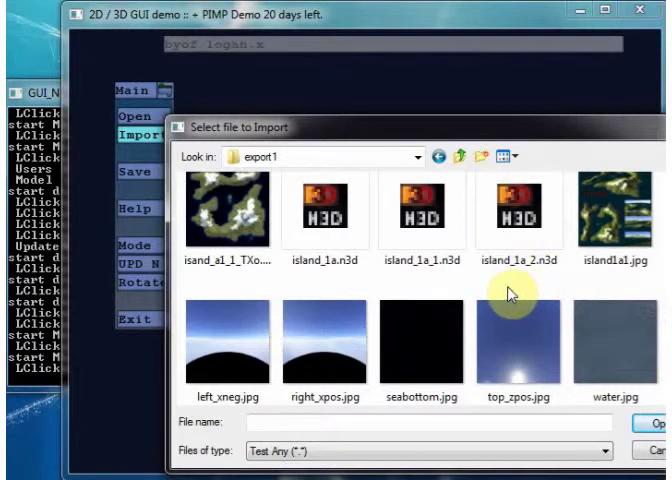
scroll(507, 288, "up", 1)
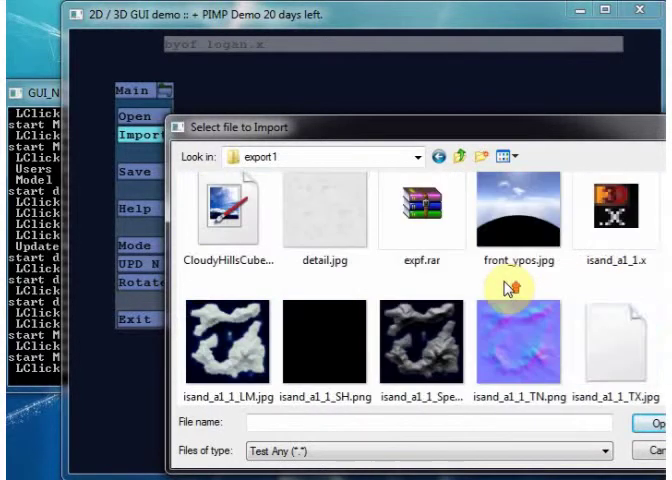
double_click(613, 228)
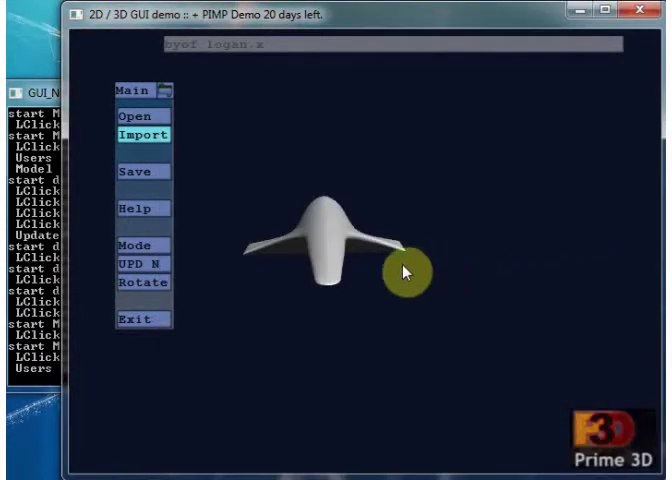
Bring the console window forward, move it lower, then return to the demo window
left_click(43, 98)
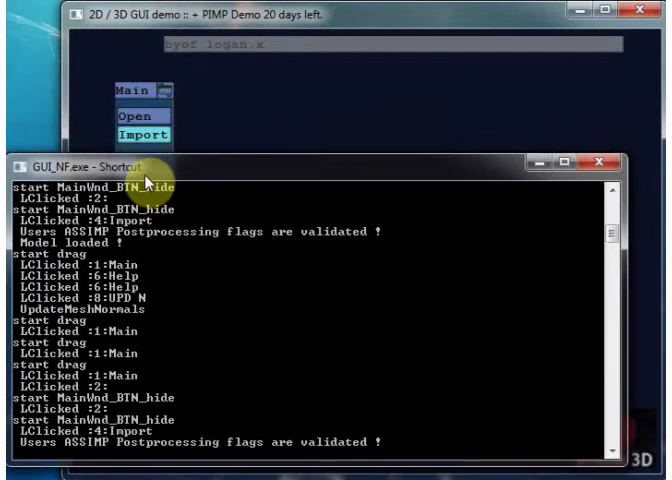
left_click_drag(142, 110, 147, 184)
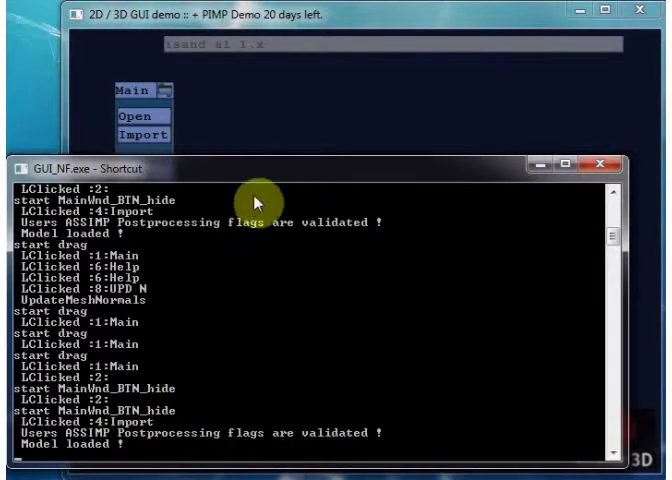
left_click(382, 18)
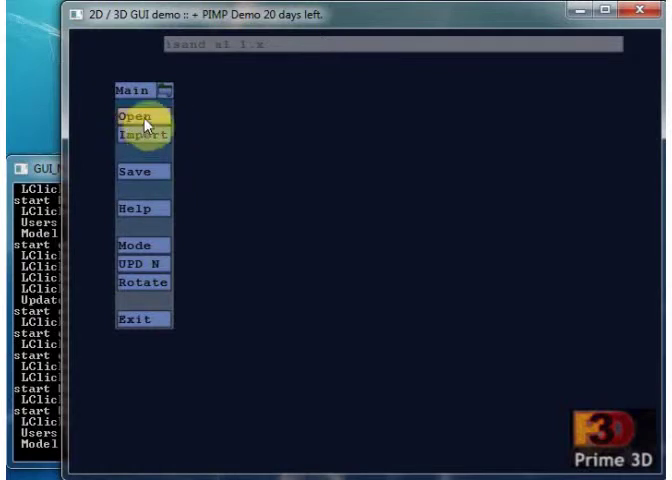
Change the viewport background to the grey swatch, then reopen the Import chooser
left_click_drag(138, 92, 150, 95)
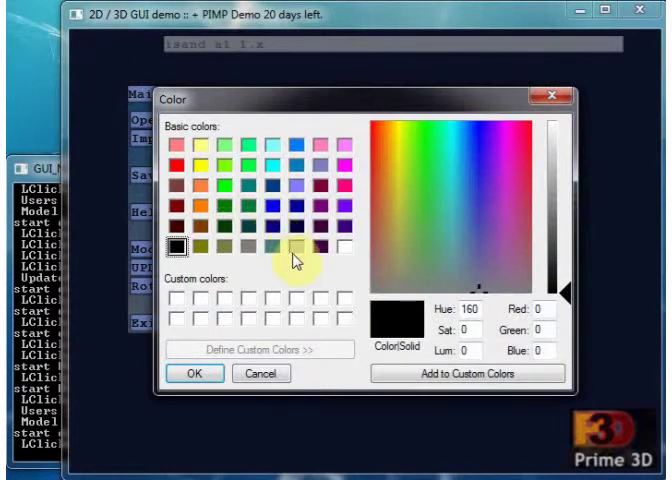
left_click(252, 248)
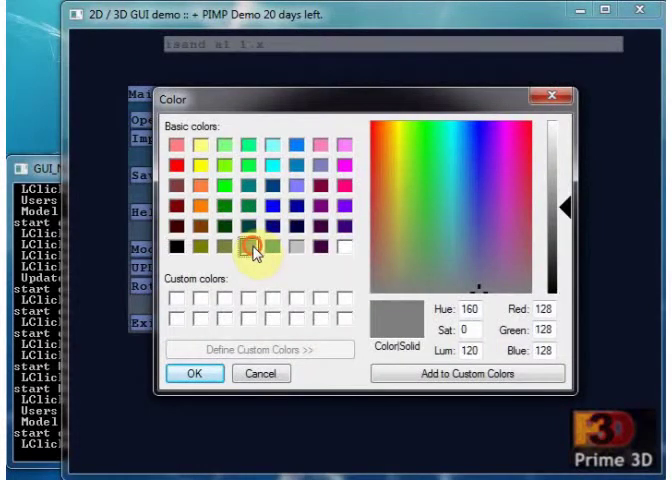
left_click(195, 373)
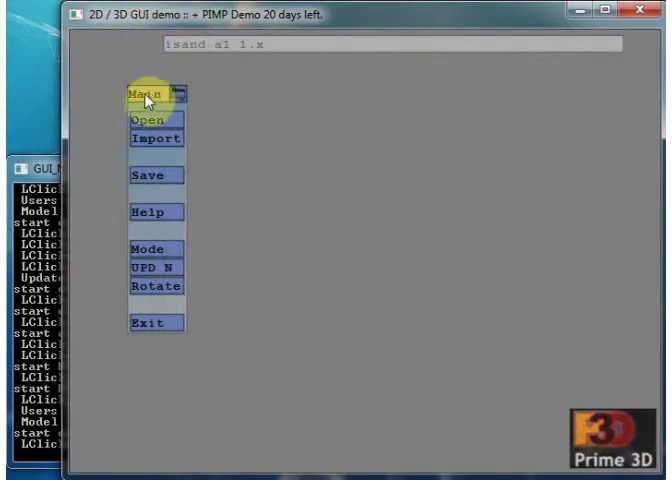
mouse_move(147, 100)
left_mouse_down()
mouse_move(596, 380)
mouse_move(160, 108)
mouse_move(130, 134)
left_mouse_up()
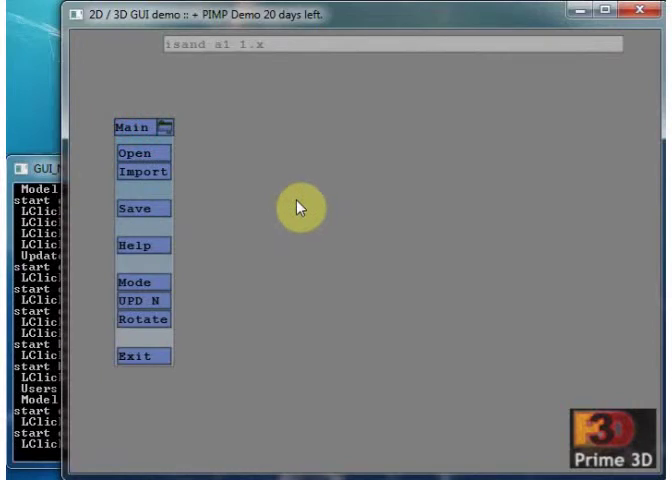
left_click(152, 172)
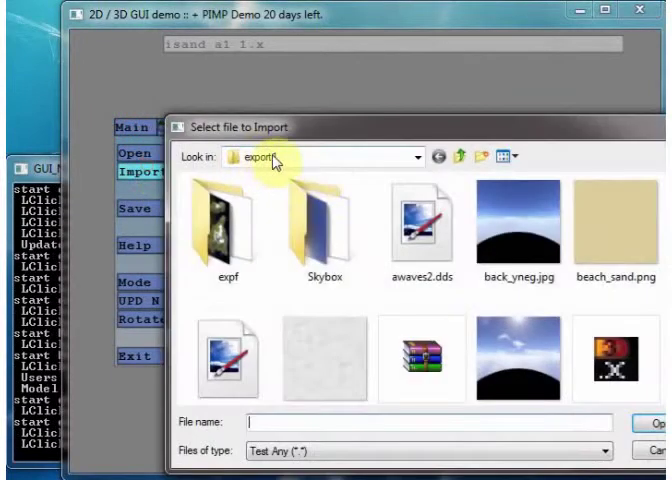
Cancel the Skybox import and browse a new Open dialog to the Documents folder
double_click(297, 232)
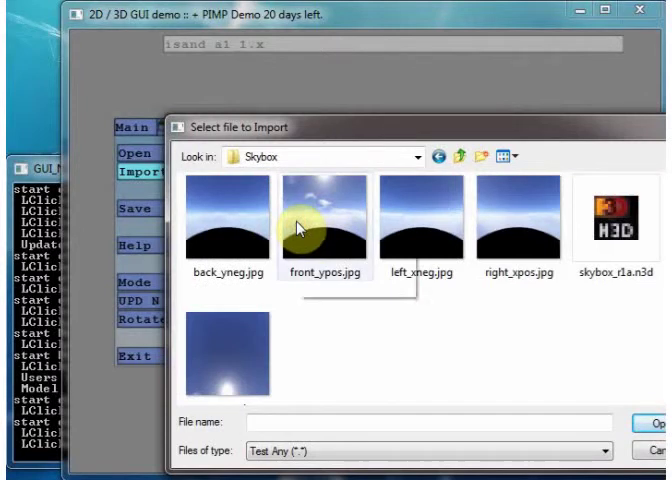
left_click(660, 450)
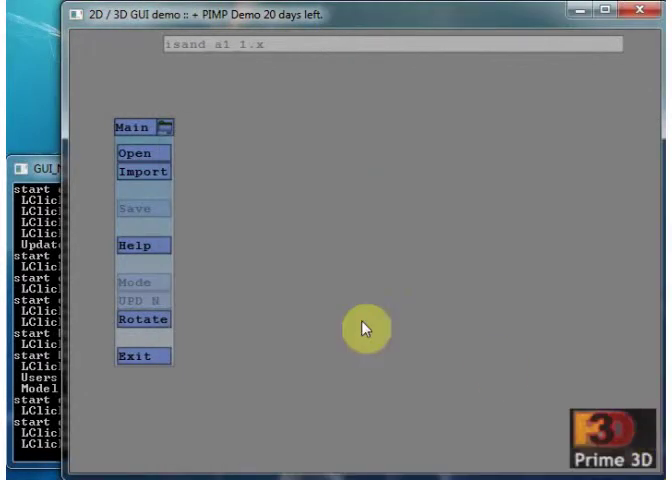
left_click(127, 153)
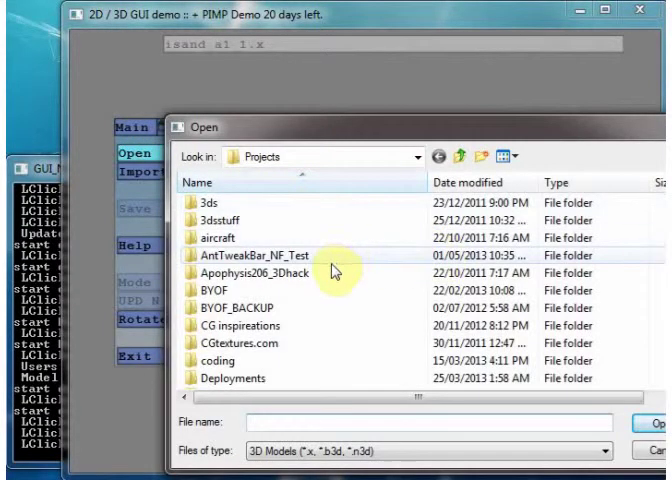
scroll(340, 290, "down", 1)
scroll(333, 290, "down", 2)
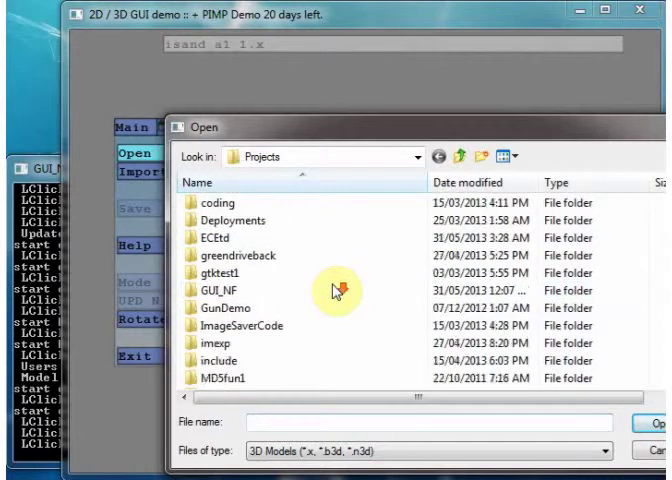
scroll(333, 290, "up", 1)
scroll(333, 290, "down", 1)
scroll(335, 290, "down", 1)
scroll(335, 290, "down", 1)
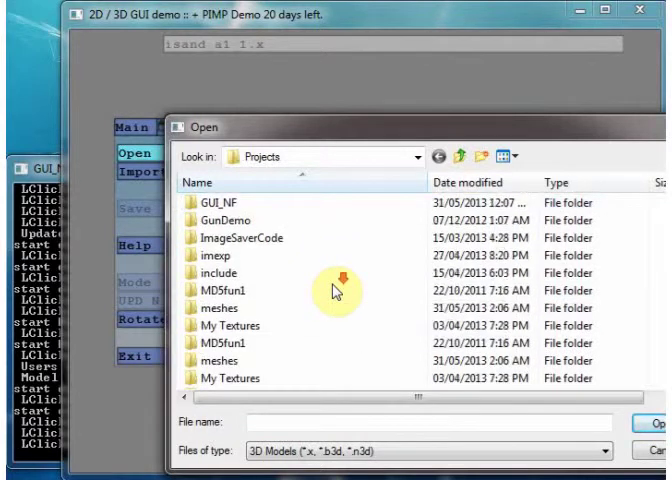
scroll(335, 290, "down", 1)
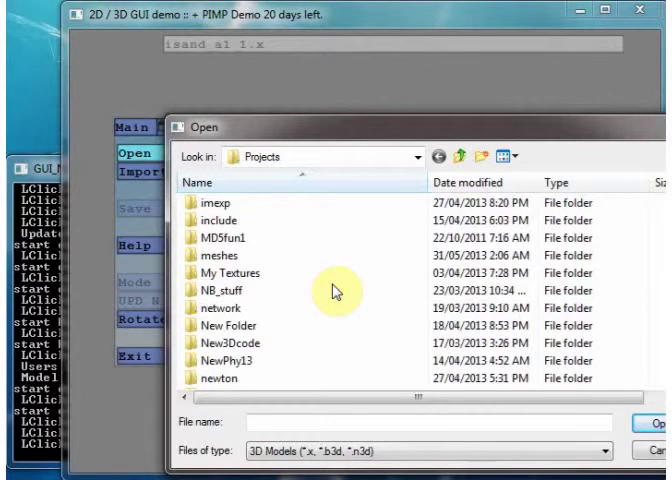
left_click(461, 157)
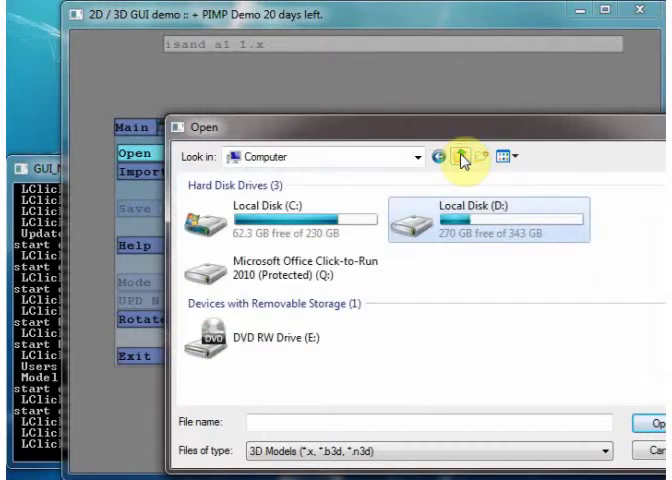
left_click(418, 157)
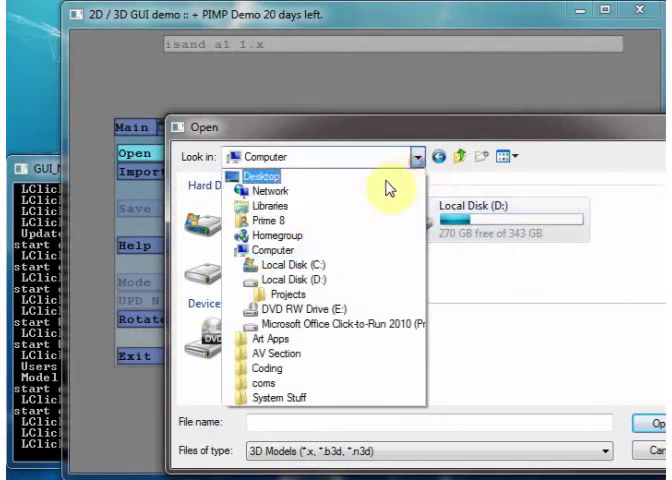
left_click(270, 220)
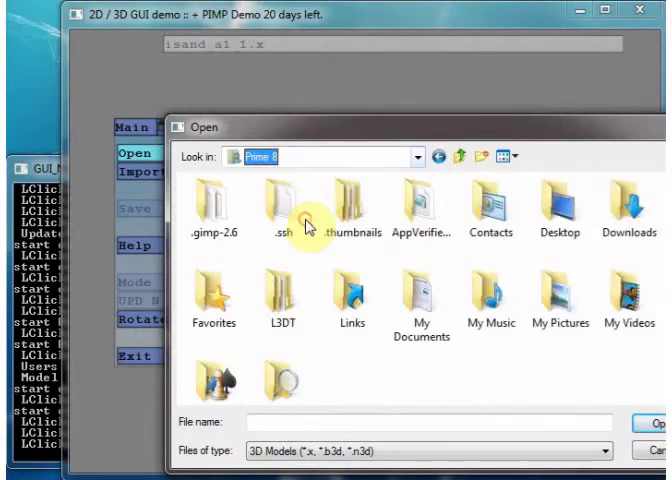
double_click(421, 321)
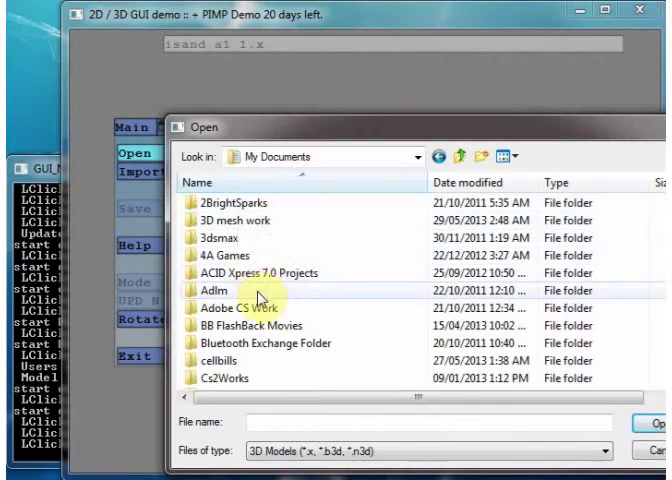
scroll(260, 302, "down", 2)
scroll(262, 295, "up", 2)
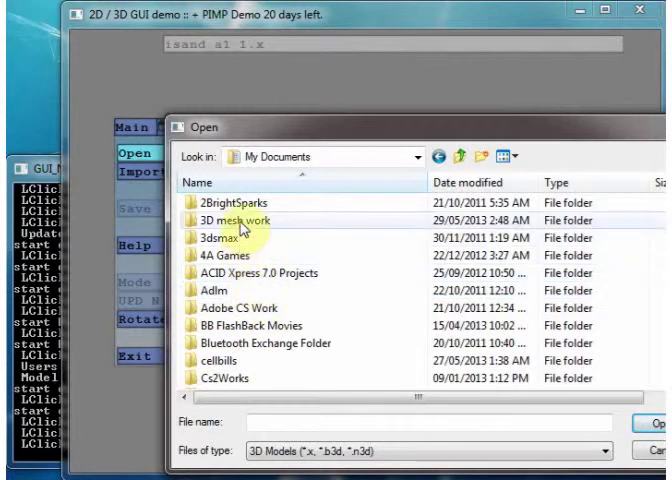
Open island_1a_2.n3d from 3D mesh work > L3DT_work > island_a1 > export1
double_click(241, 221)
double_click(240, 238)
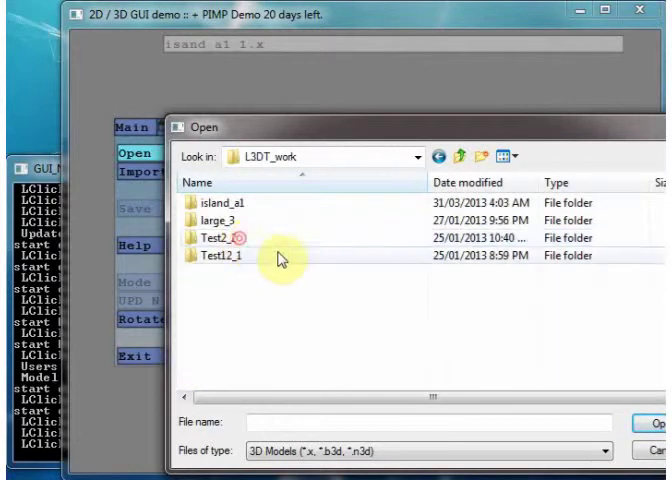
double_click(236, 203)
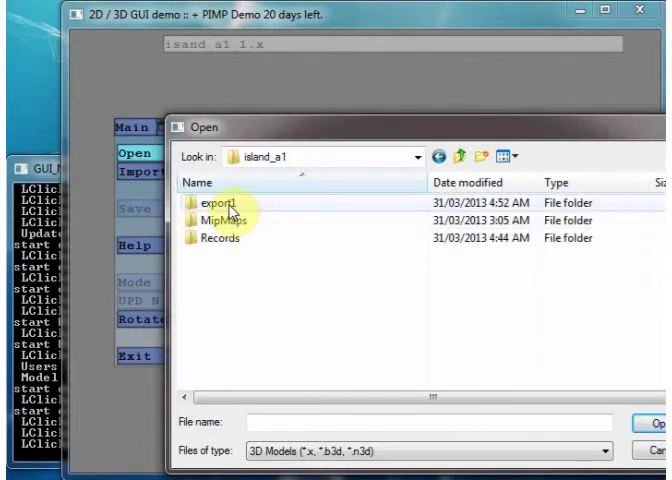
double_click(230, 205)
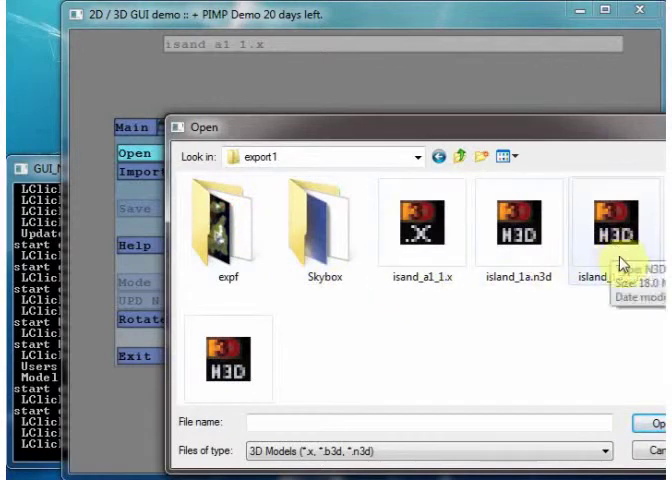
left_click(335, 347)
scroll(335, 347, "down", 1)
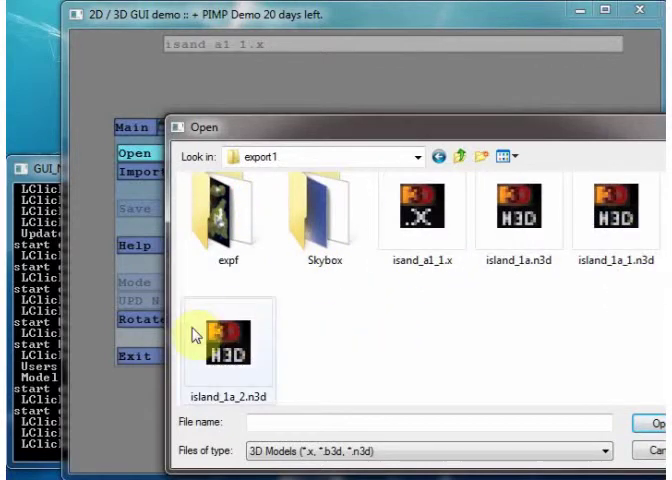
left_click(225, 352)
double_click(225, 352)
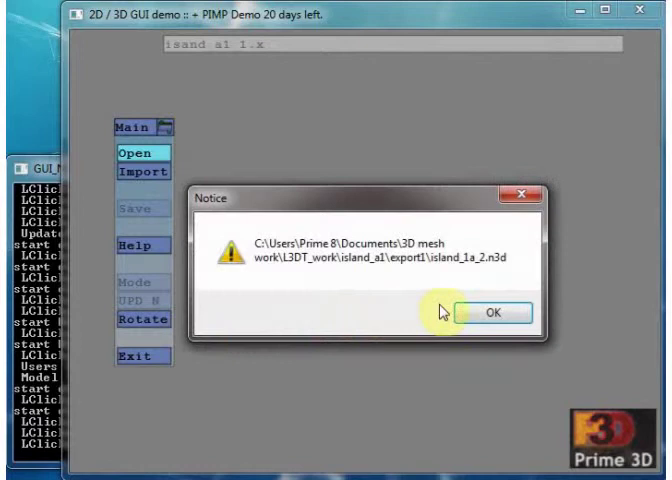
Dismiss the path notice, answer Yes to Animated?, and dock the menu to reveal the island terrain
left_click(476, 311)
left_click(345, 313)
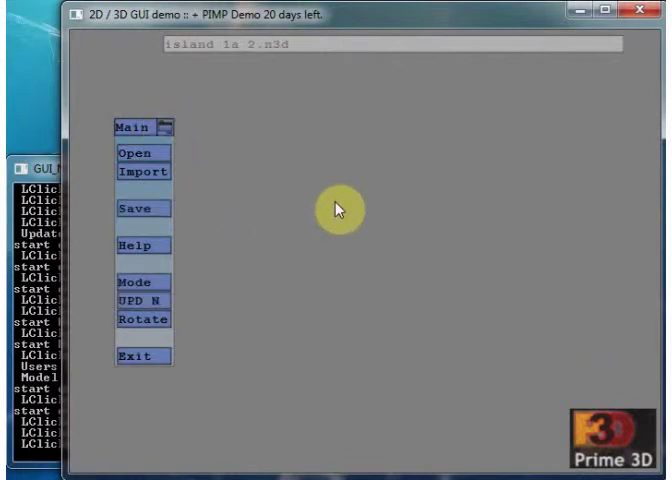
left_click(165, 130)
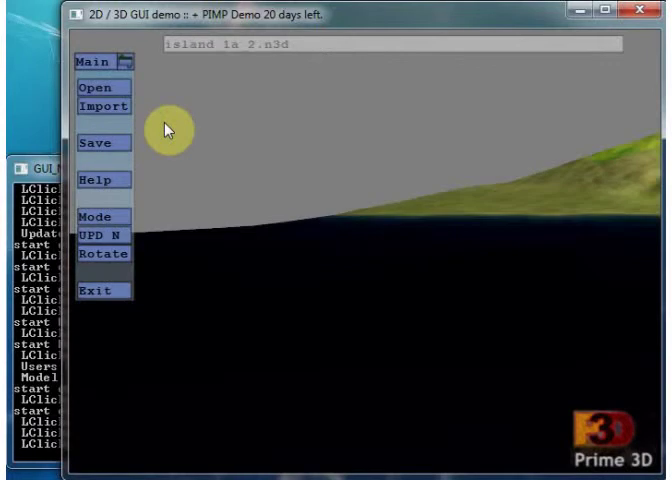